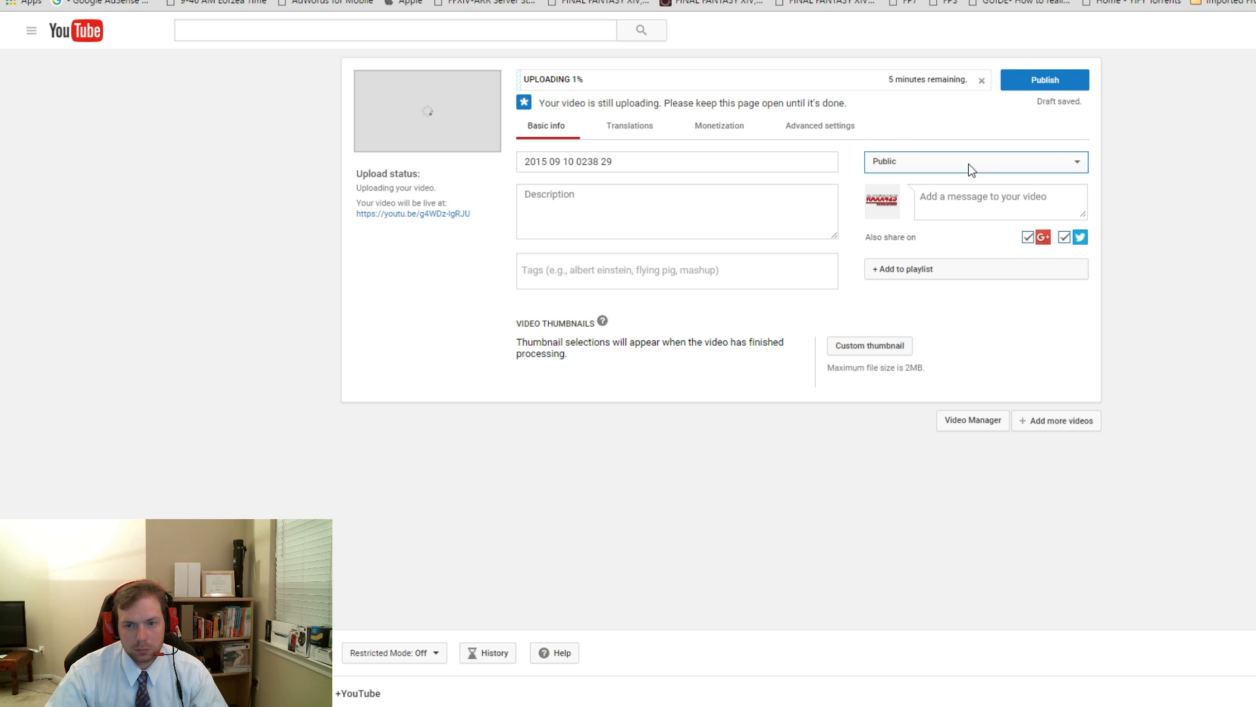
- Make the uploading video private and clear its default title
left_click(936, 210)
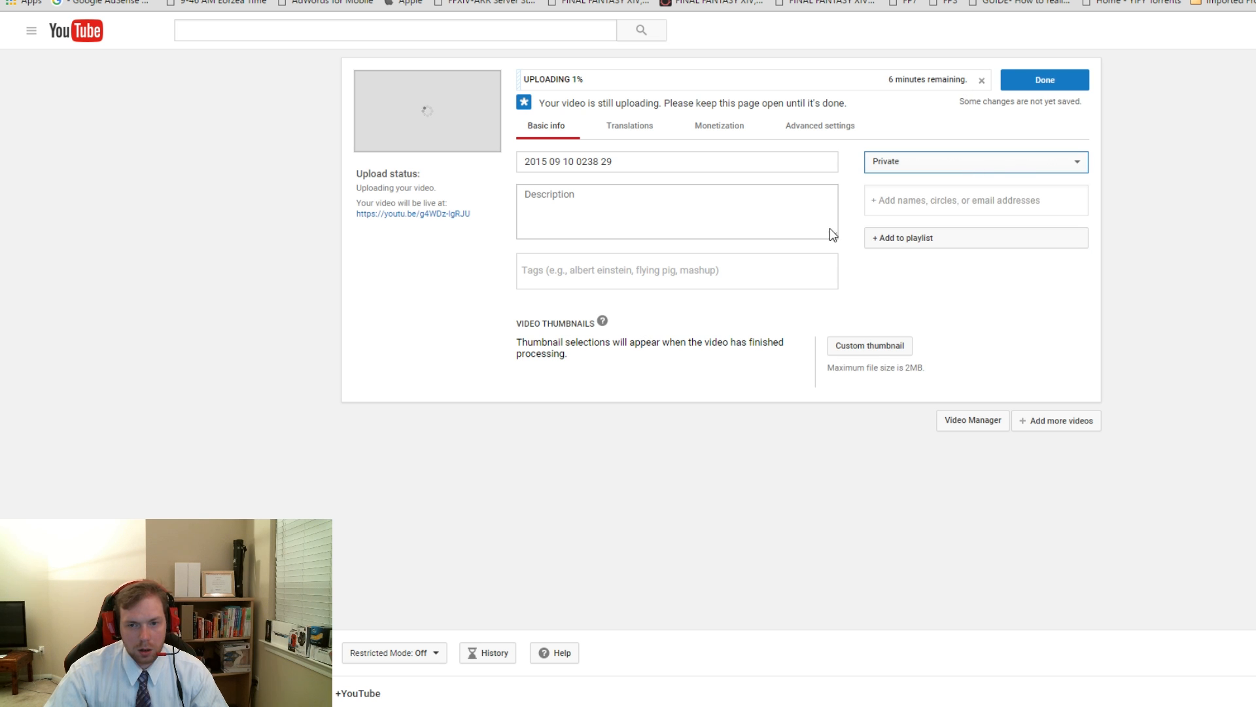
left_click(789, 213)
left_click(638, 157)
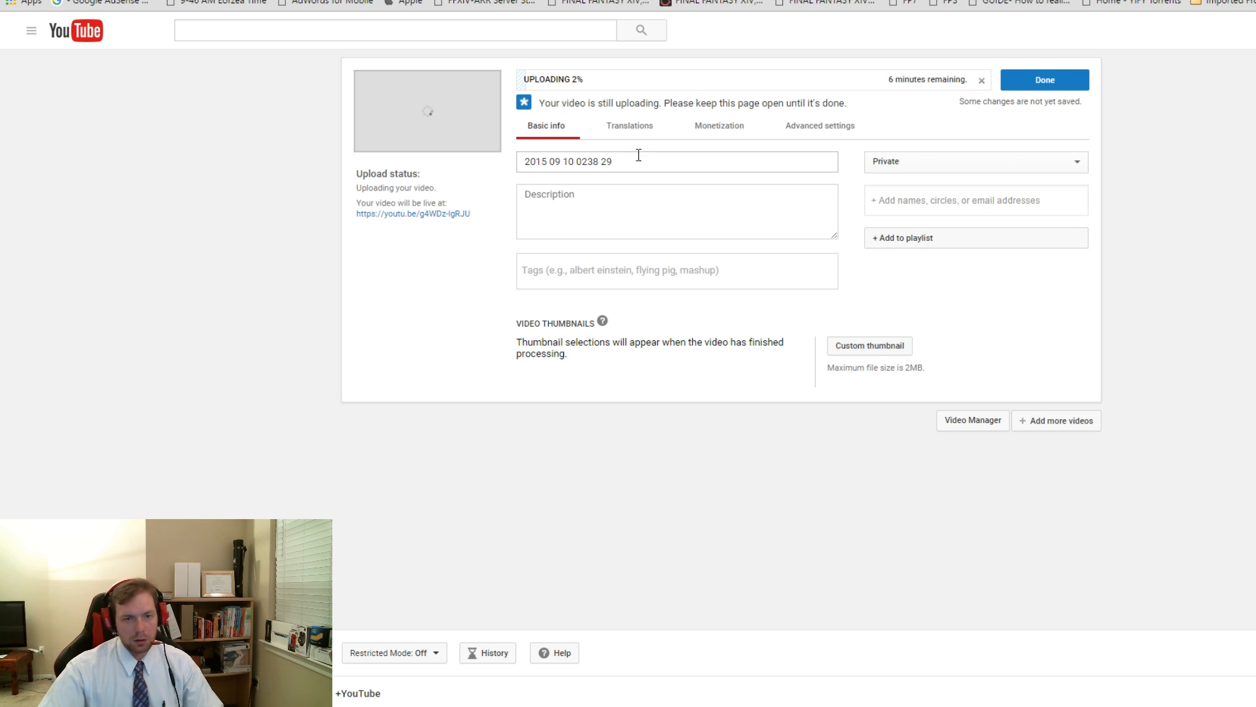
triple_click(630, 163)
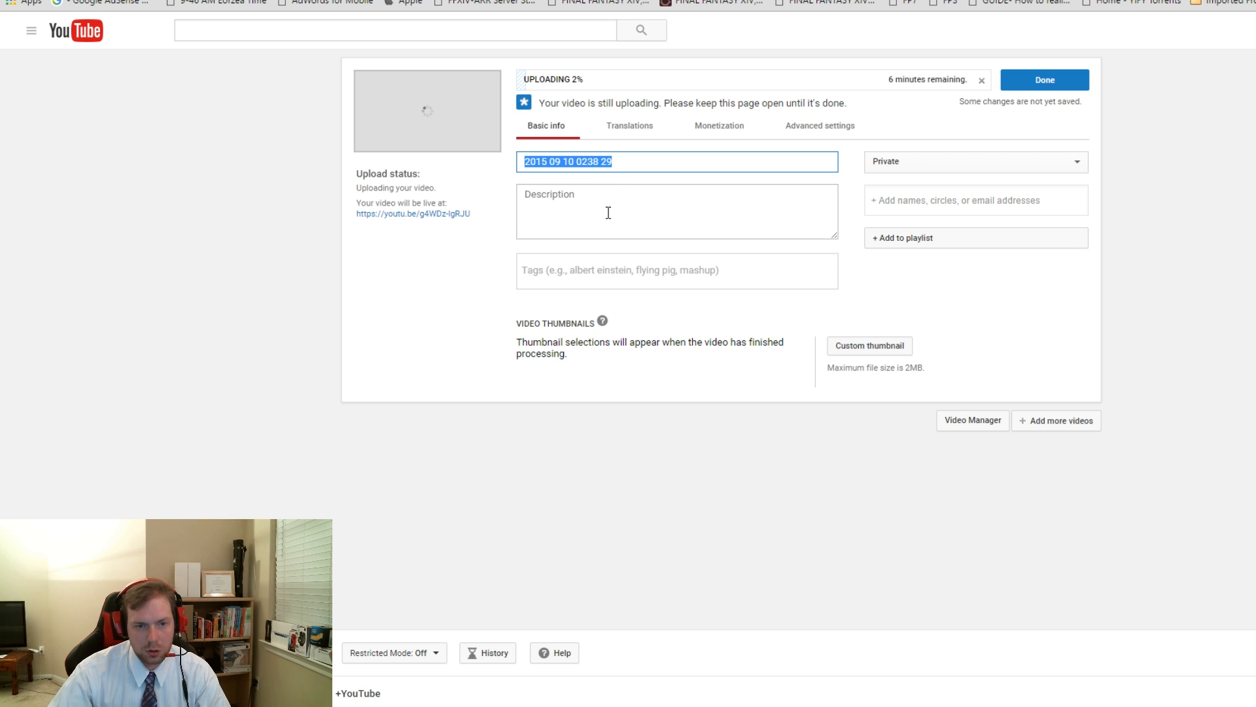
key("BackSpace")
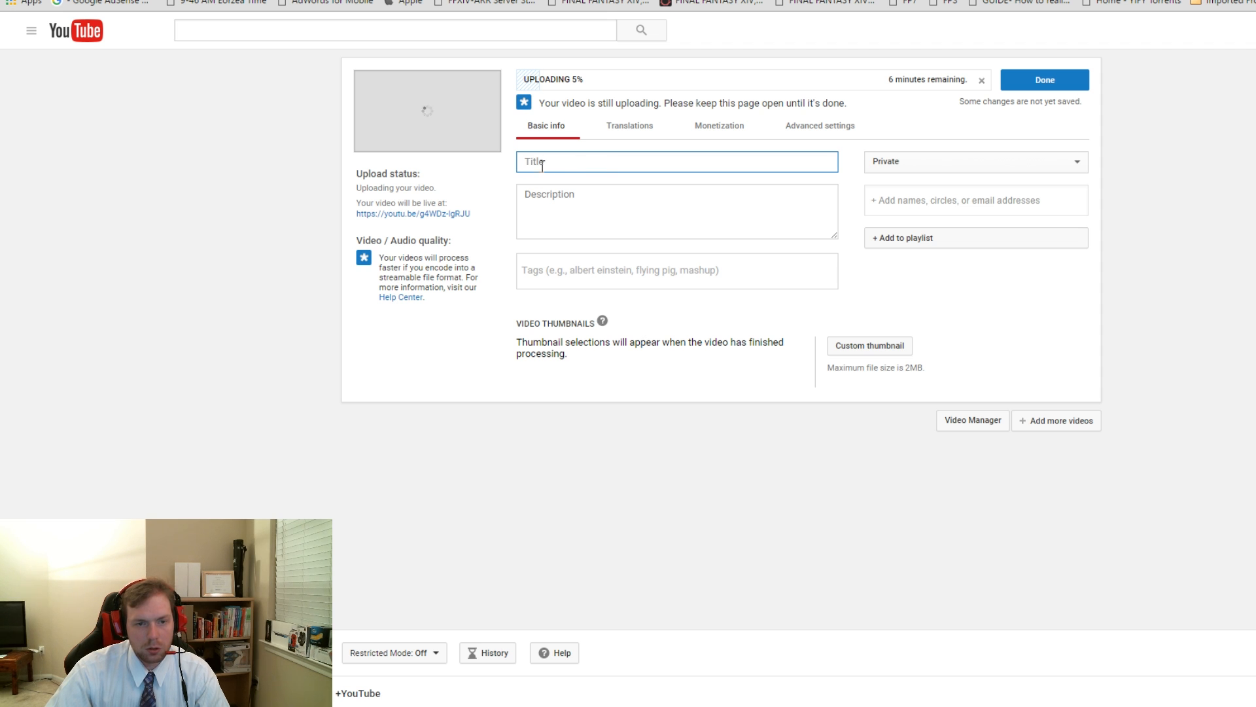
- Title the video "Tech News iPhone 7 Rumors & Leaks"
type("Tech News ")
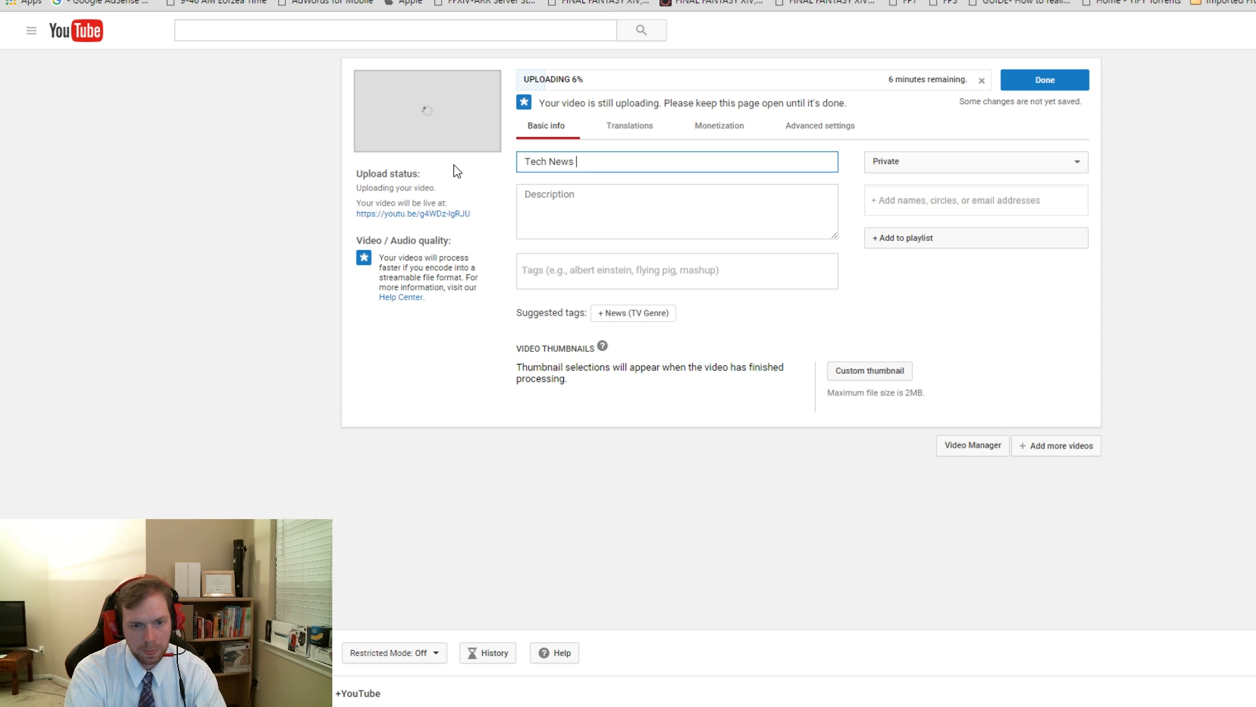
type("and")
key("BackSpace")
key("BackSpace")
key("BackSpace")
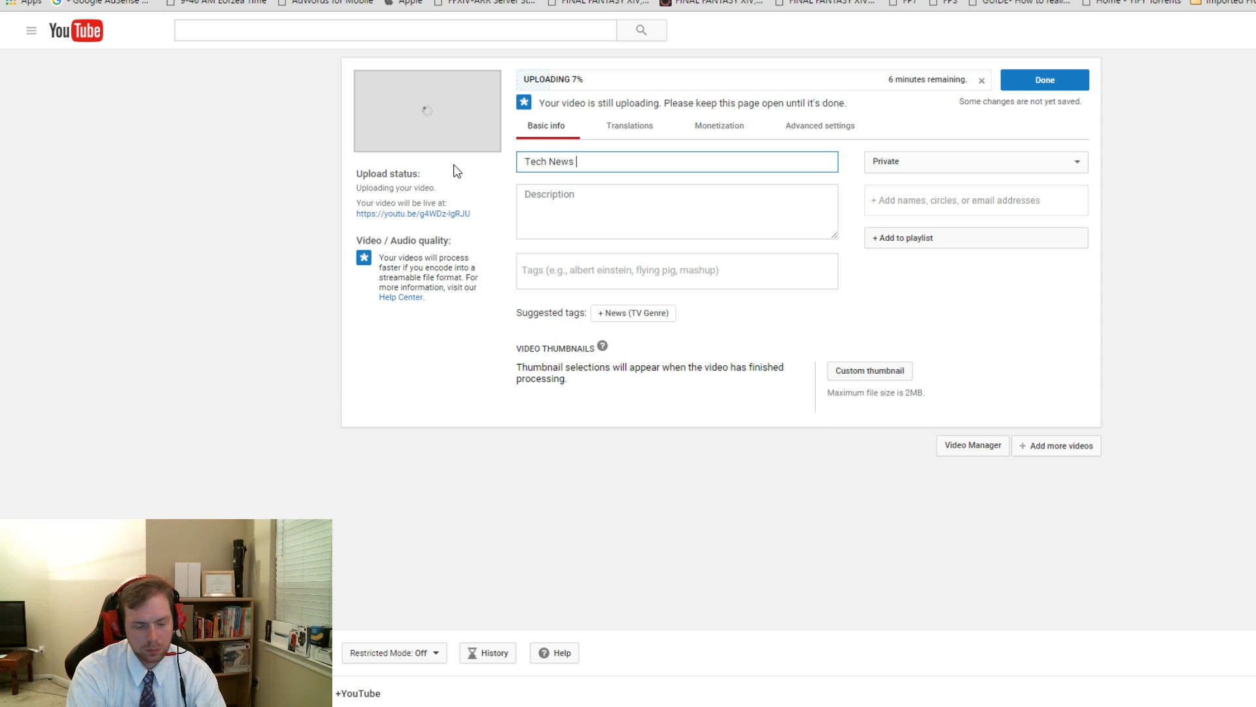
type("i")
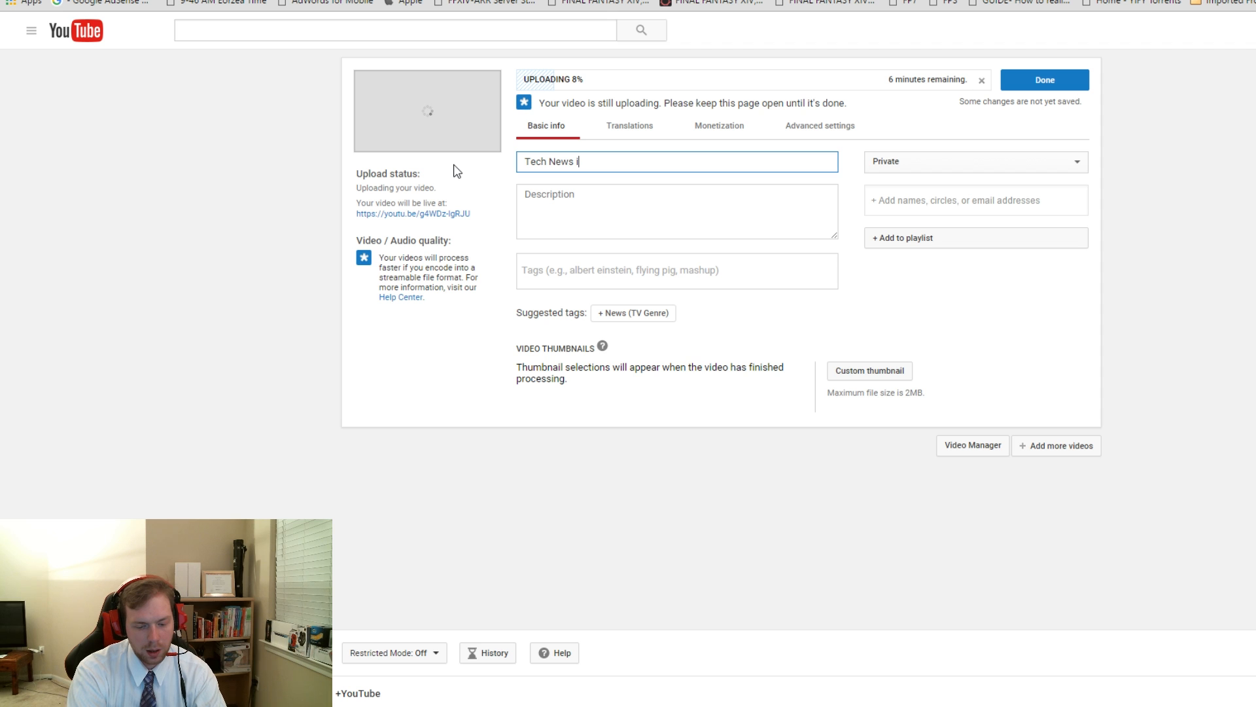
type("Phone 7")
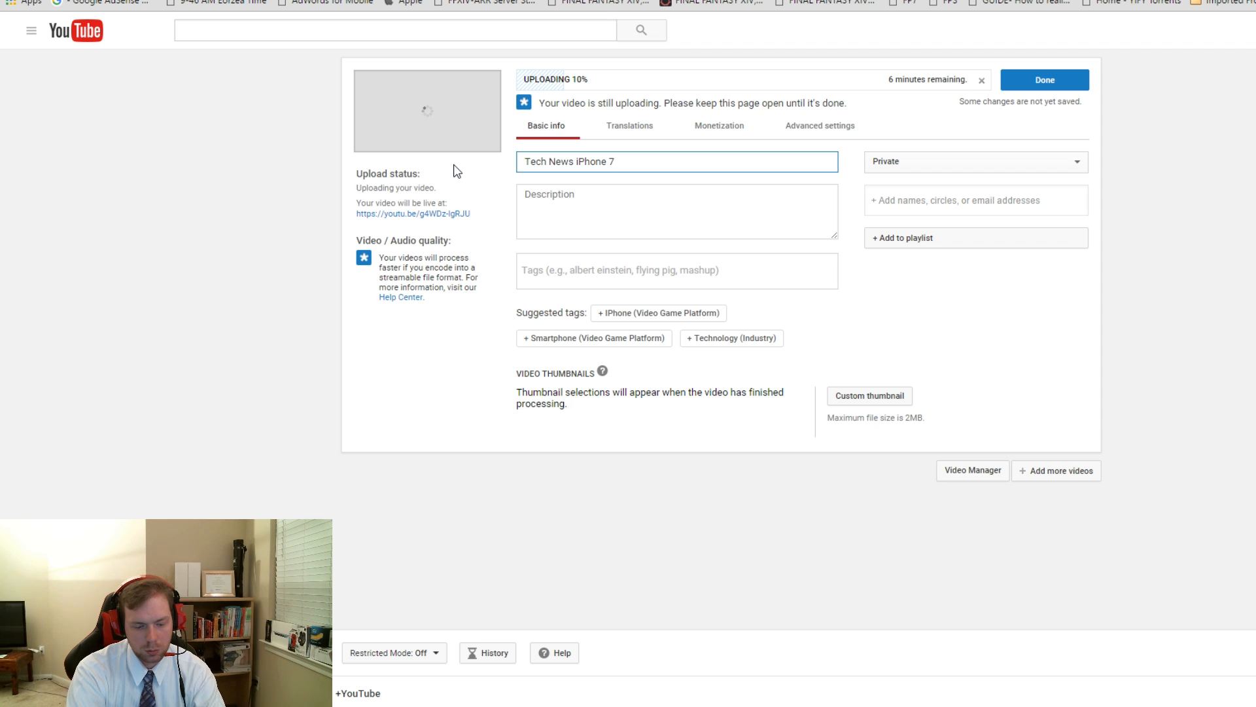
type(" Rumors ")
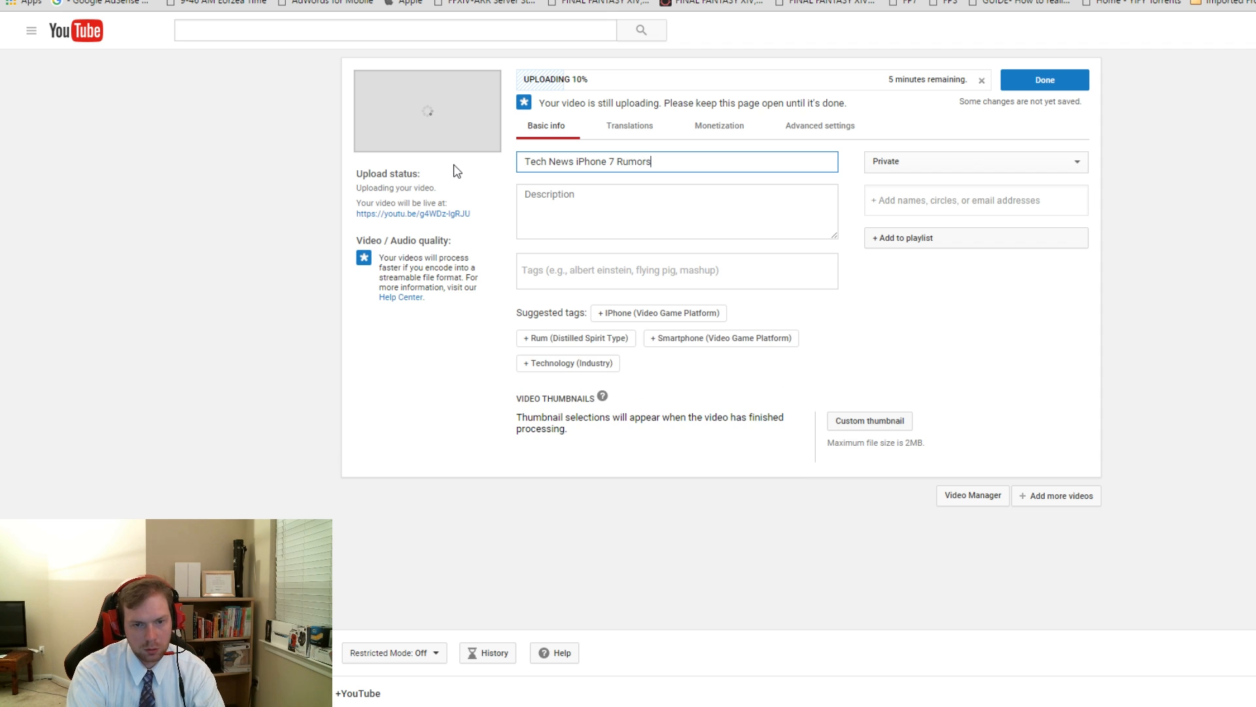
type("&")
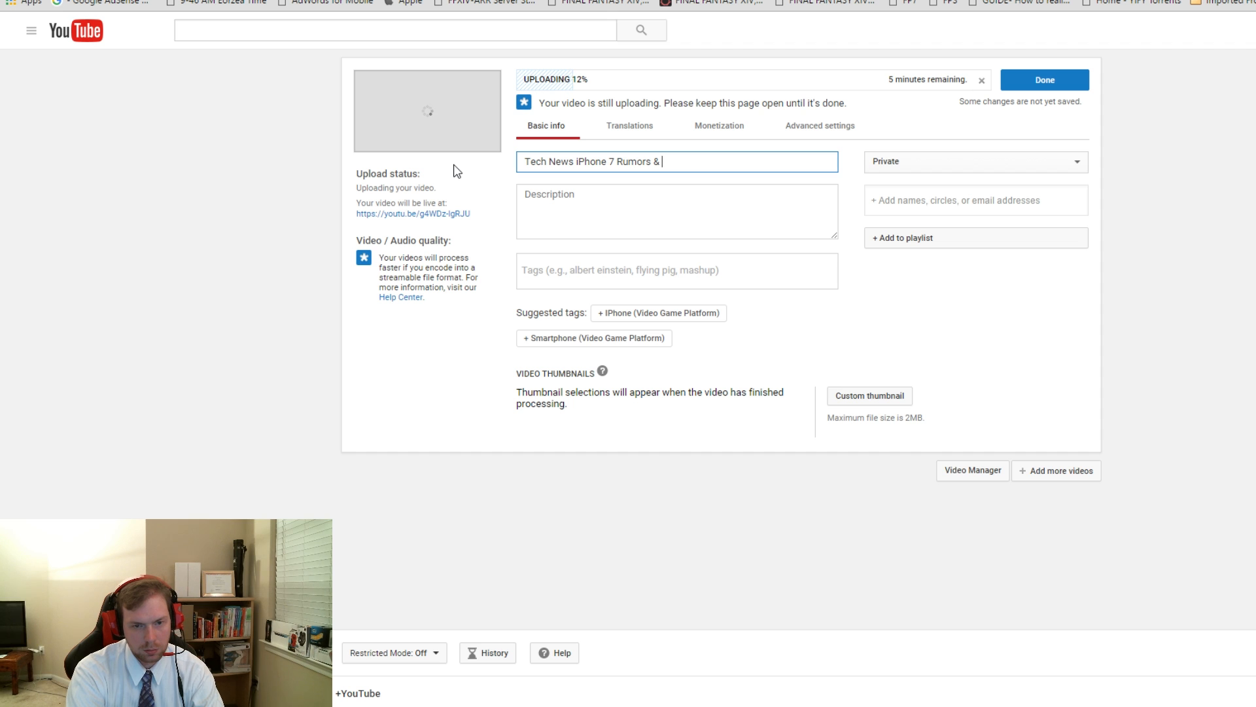
type(" Leask")
key("BackSpace")
key("BackSpace")
key("BackSpace")
type("aks")
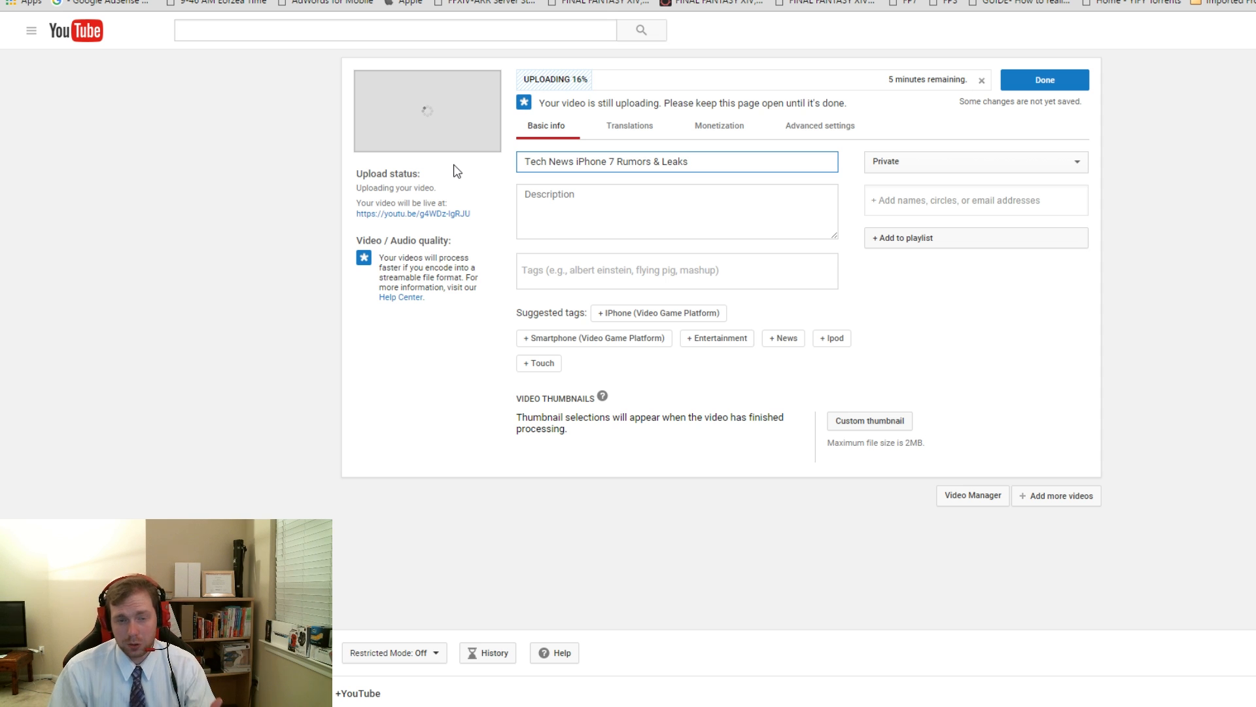
left_click(362, 34)
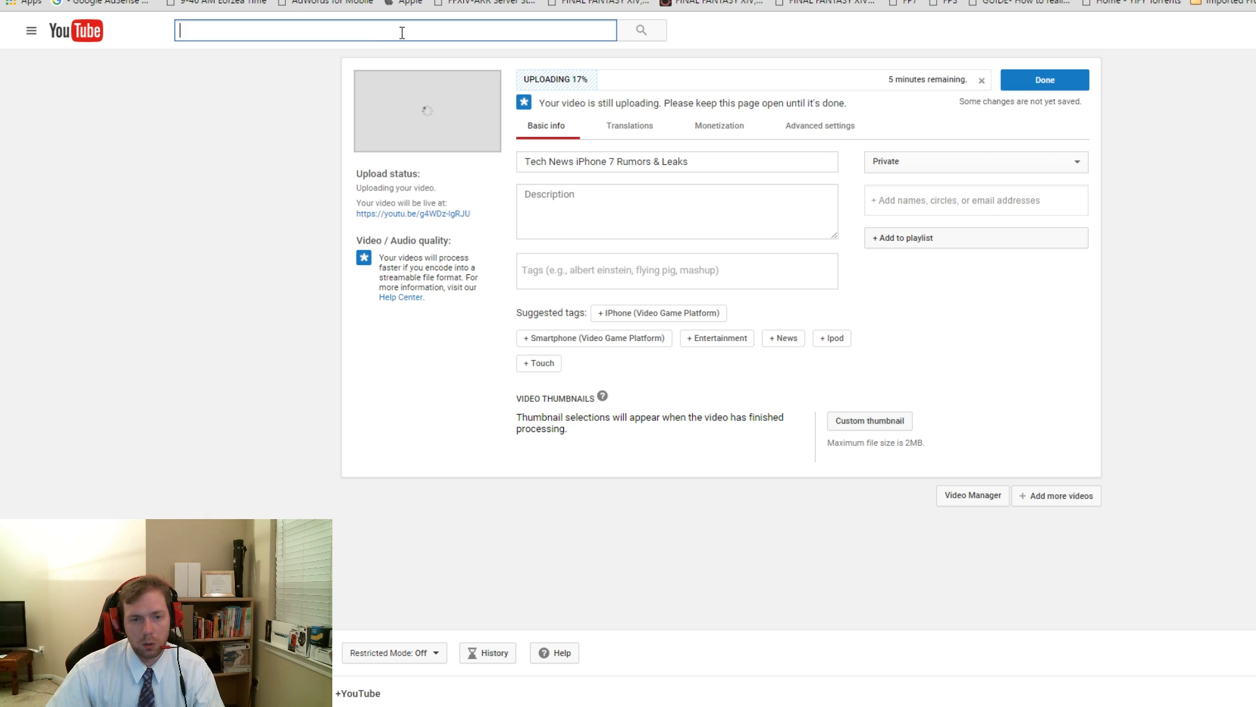
left_click(618, 192)
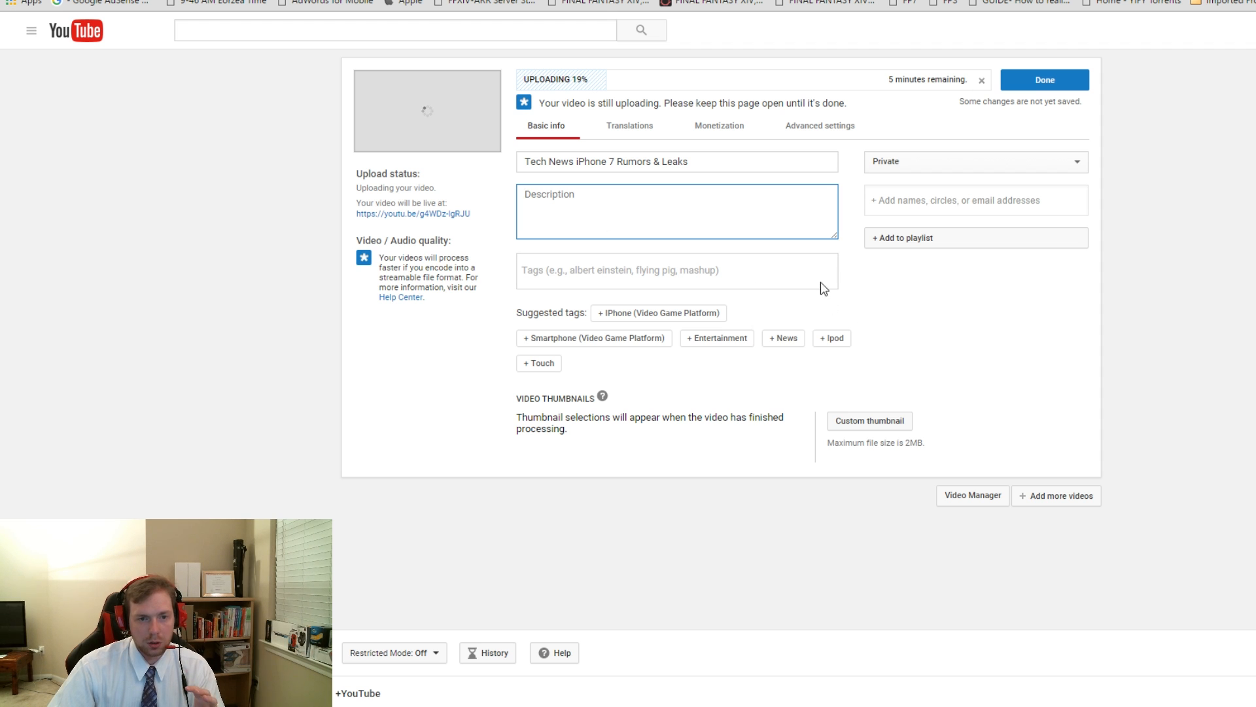
left_click(530, 161)
left_click_drag(529, 161, 723, 161)
left_click(577, 160)
left_click(700, 197)
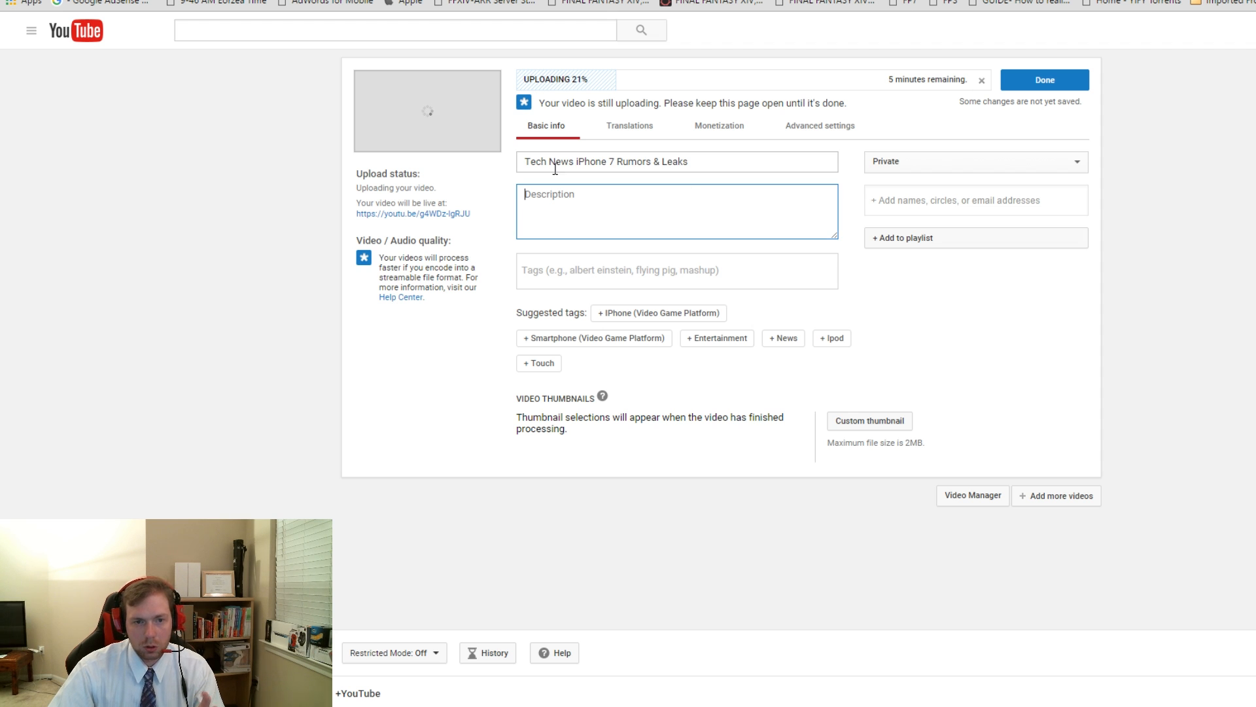
left_click_drag(524, 161, 666, 163)
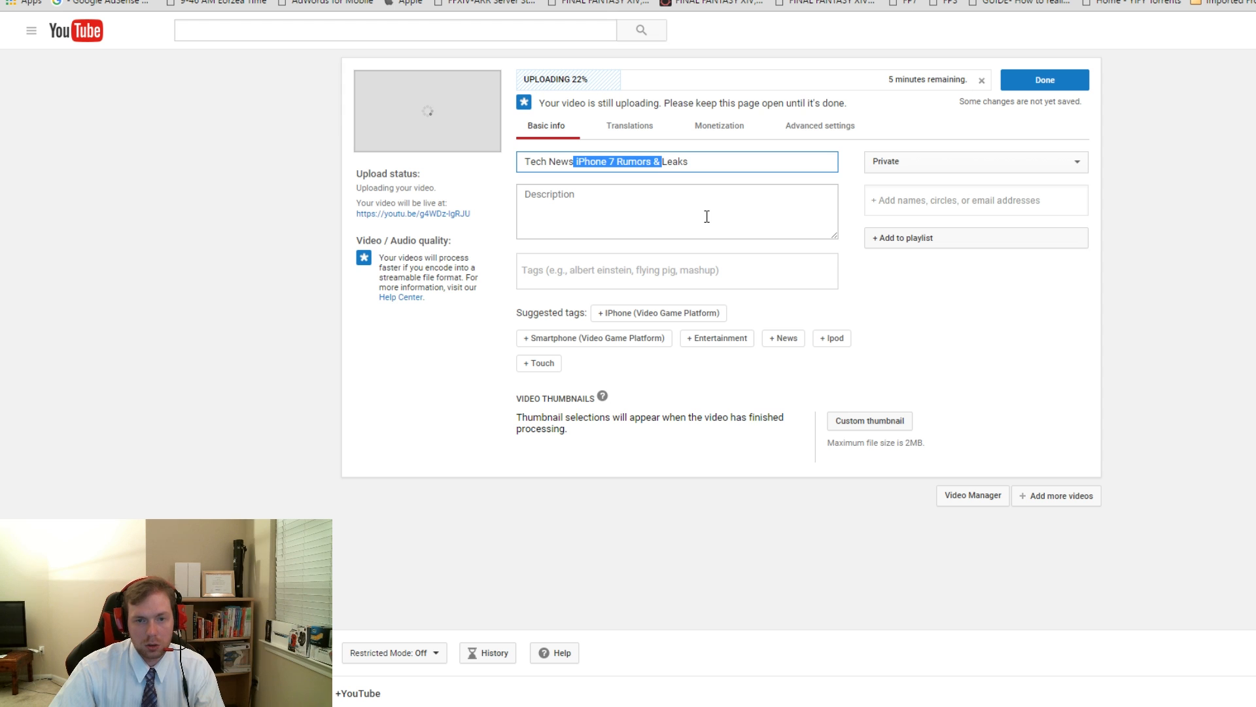
left_click(565, 209)
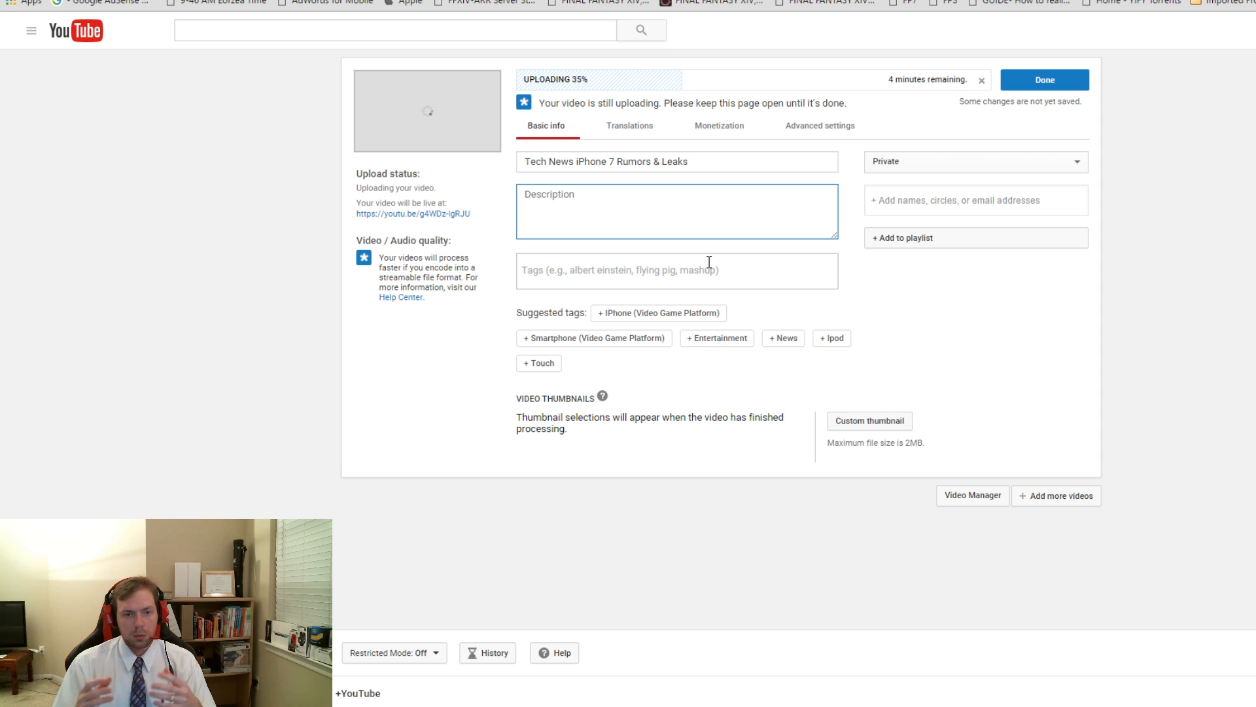
- Add the tags "Iphone", "iPhone 7" and "apple" to the video
left_click(677, 272)
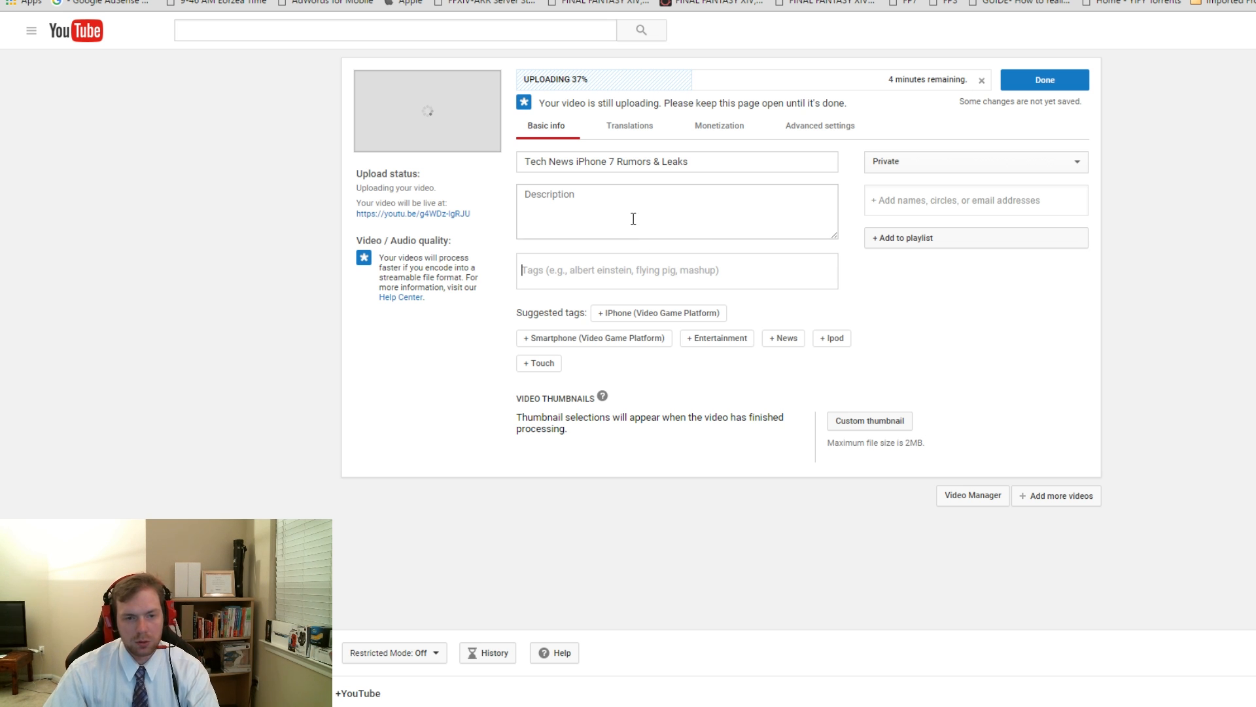
type("Iphon")
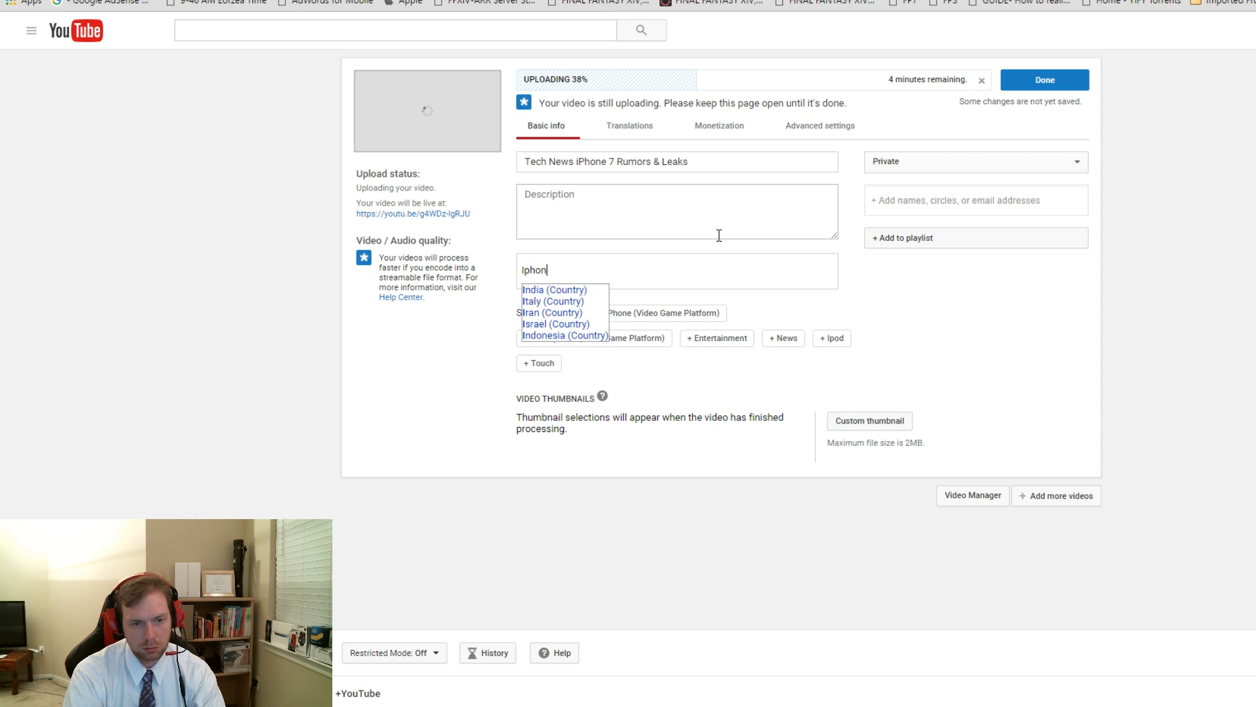
type("e")
key("Return")
type("iPhone 7")
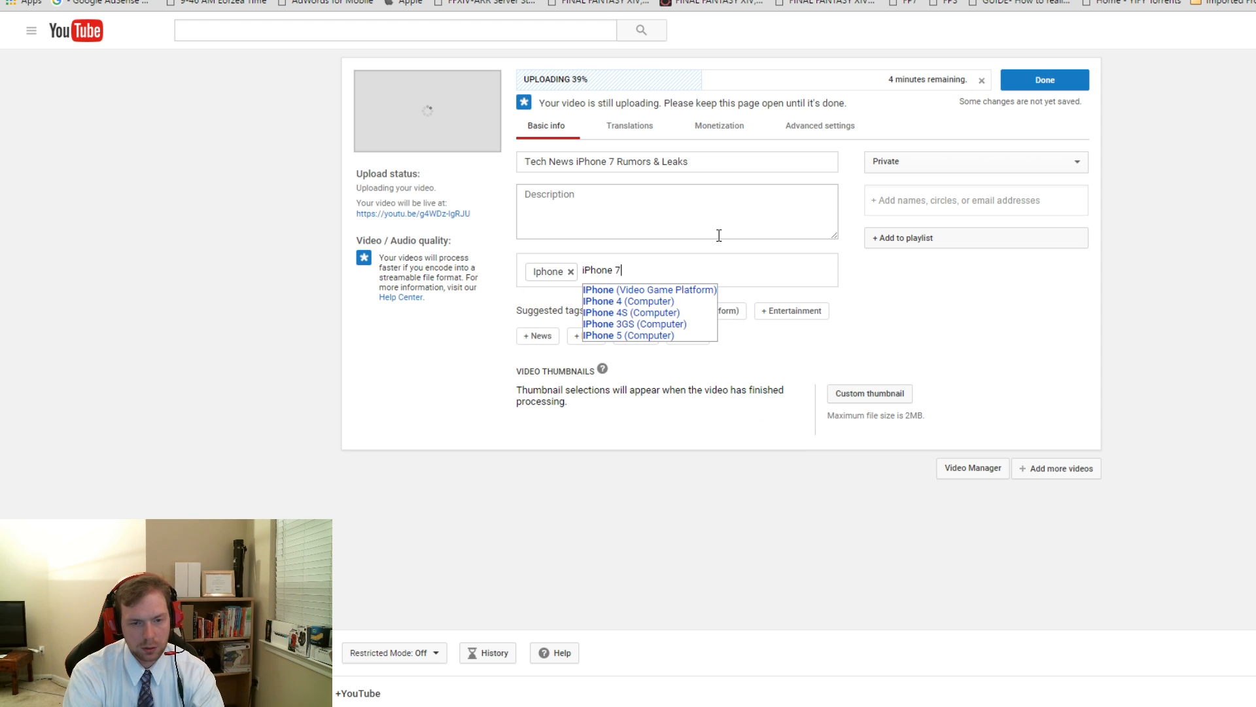
key("Return")
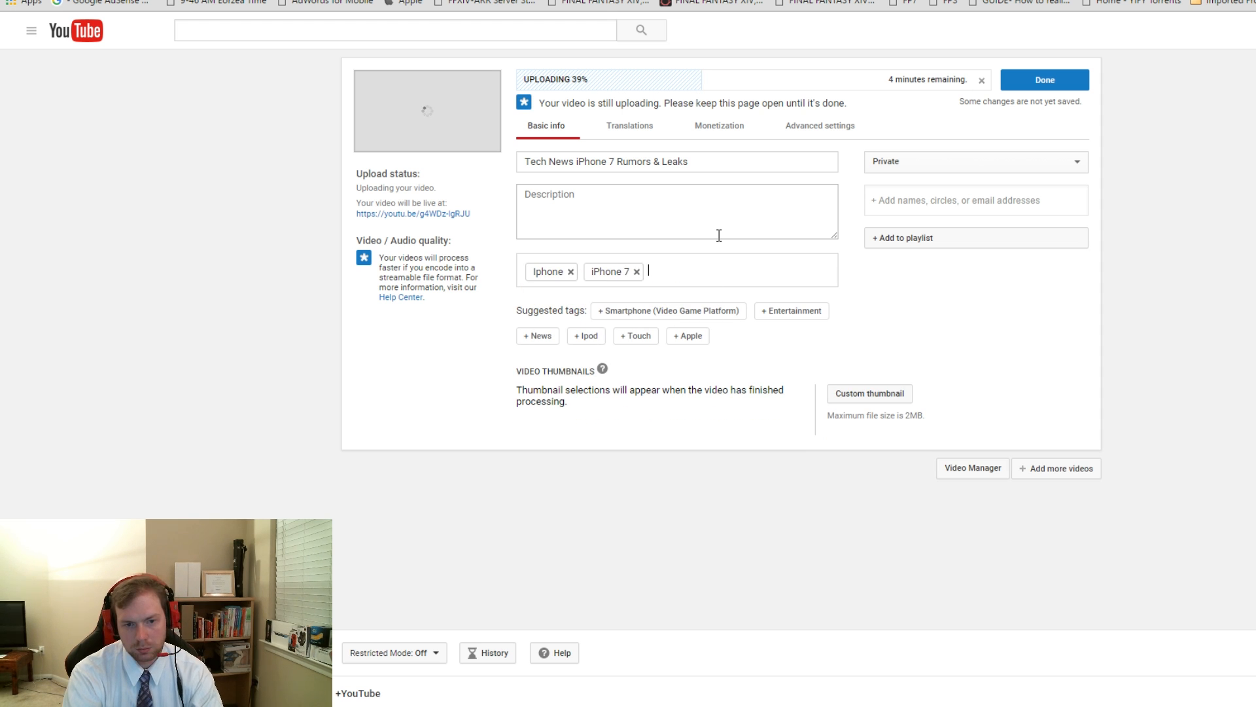
type("apple")
key("Return")
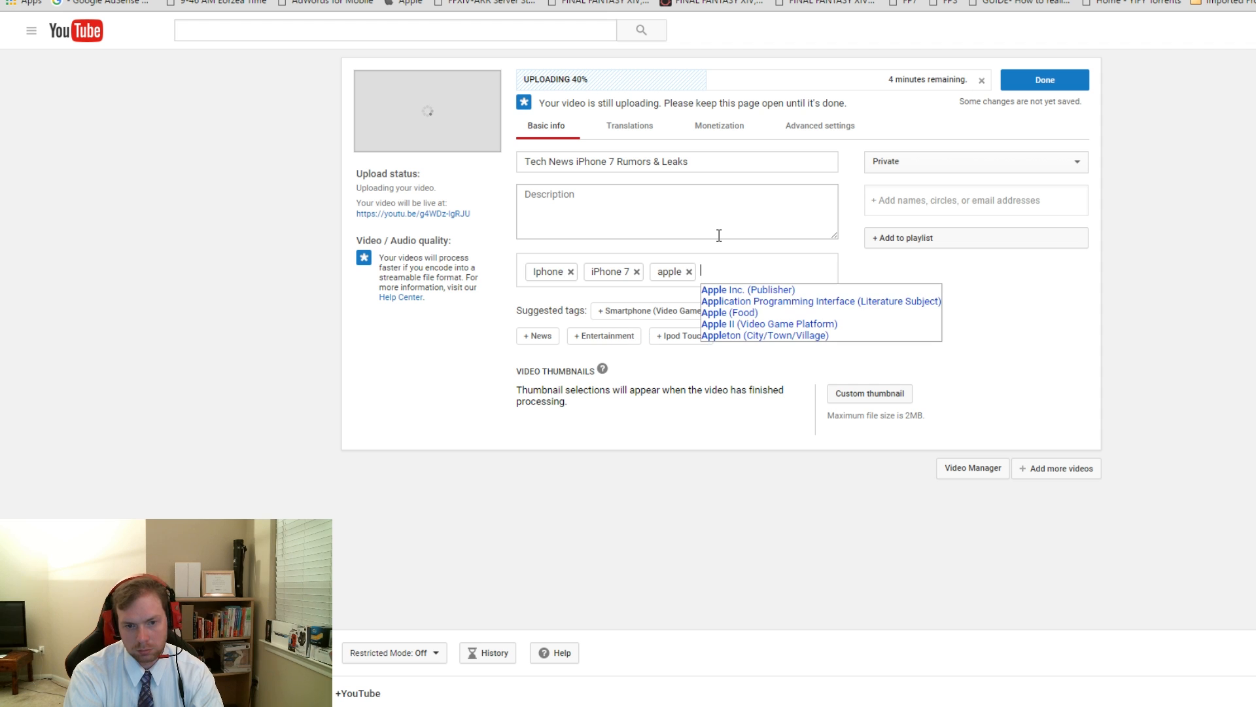
- Add the longer tags "iphone 7 rumors" and "iphone 7 rumors and leaks" to the video
type("iphone ")
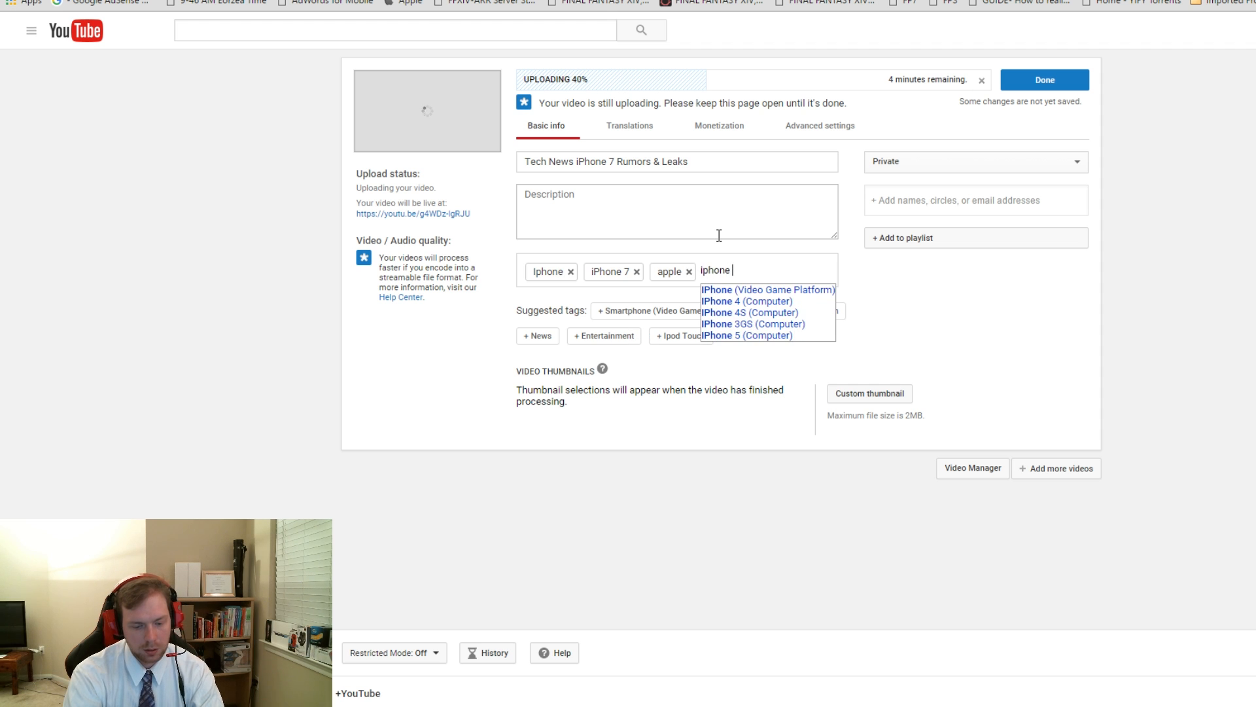
type("7 rumors")
key("Return")
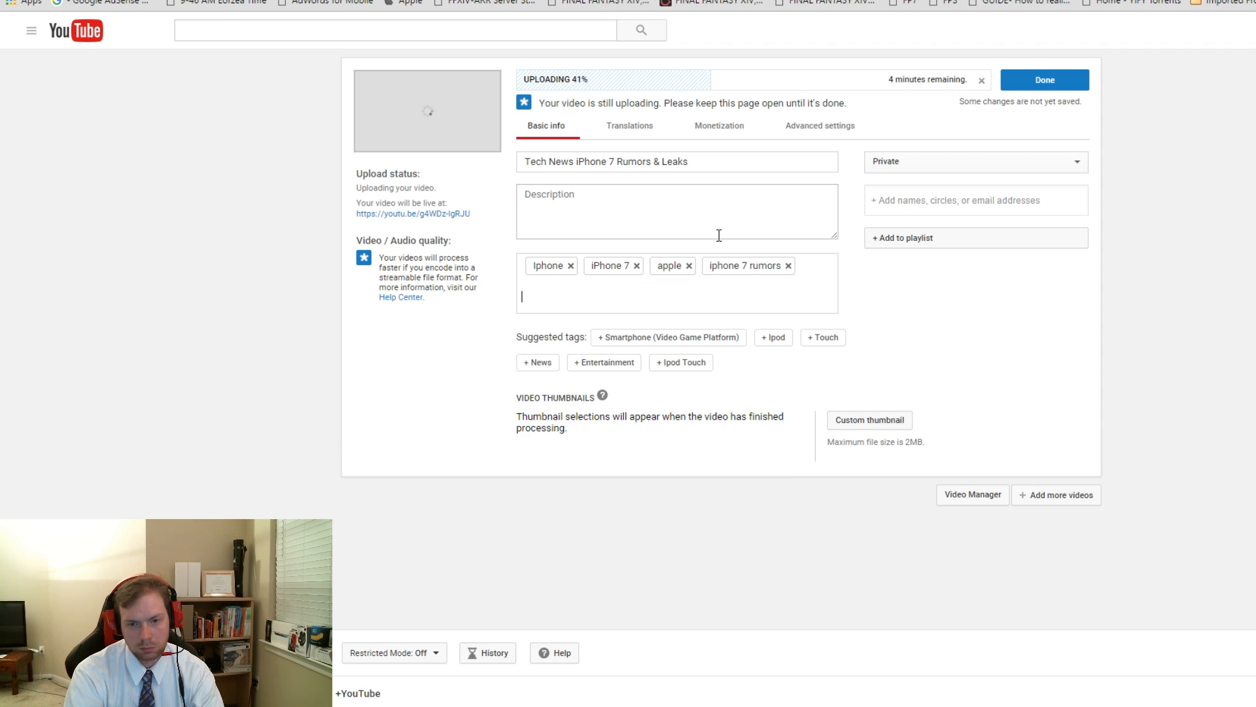
type("ip")
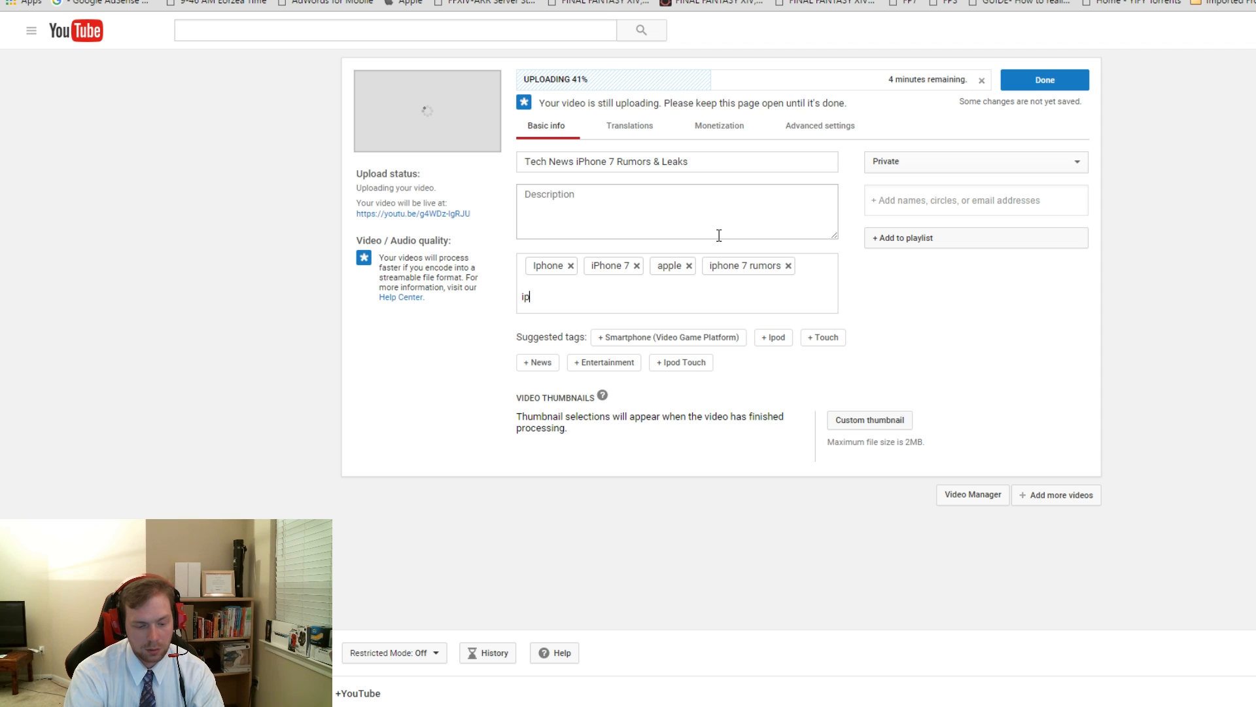
type("hone 7 ru")
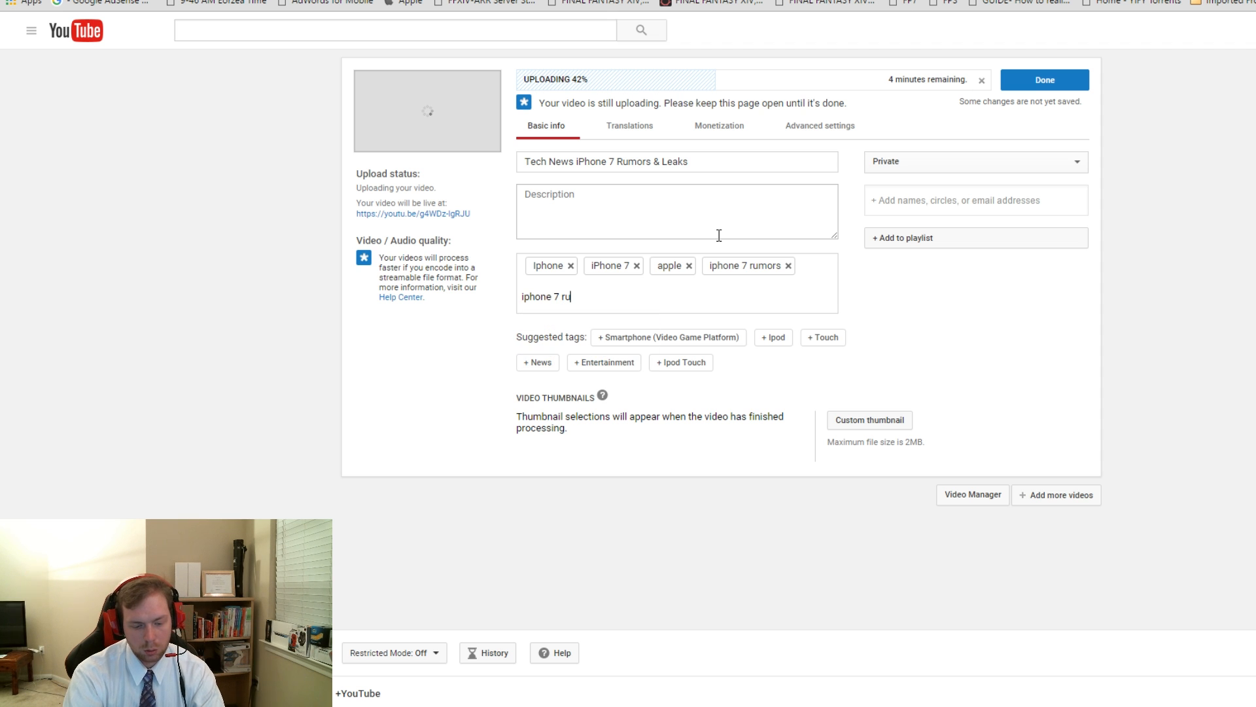
type("mors ")
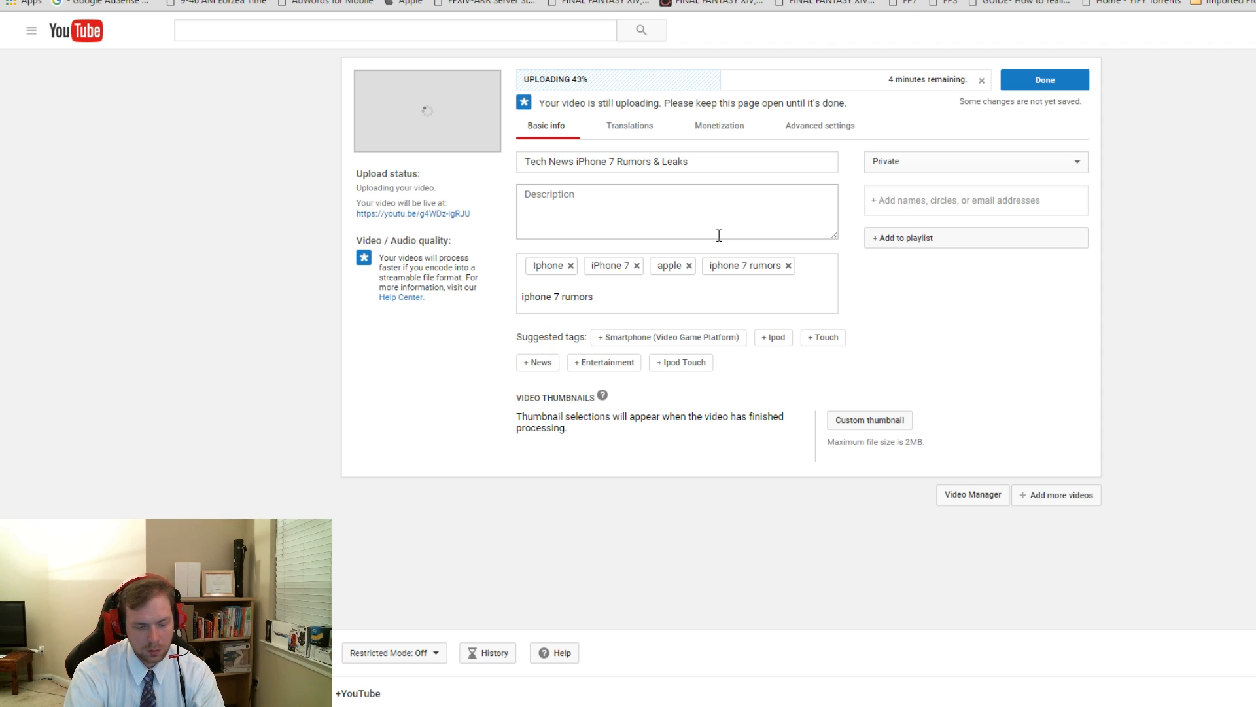
type("and leaks")
key("Return")
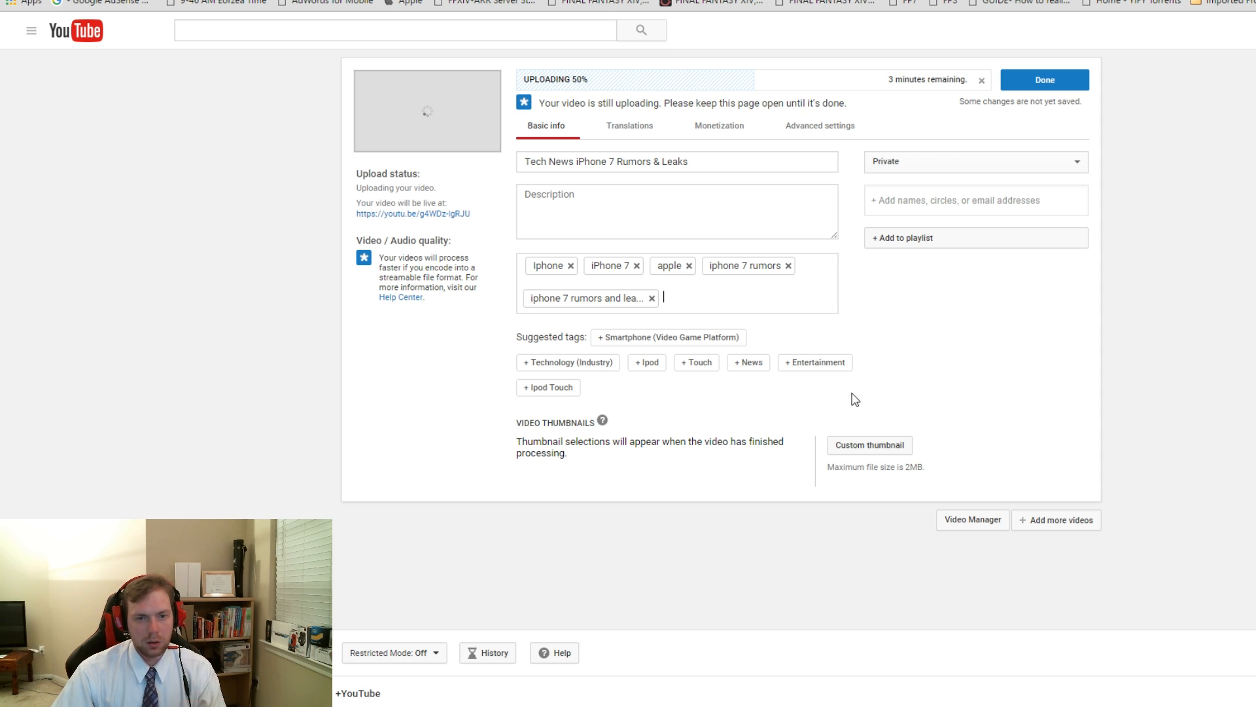
- Remove all the tags entered for the video
key("BackSpace")
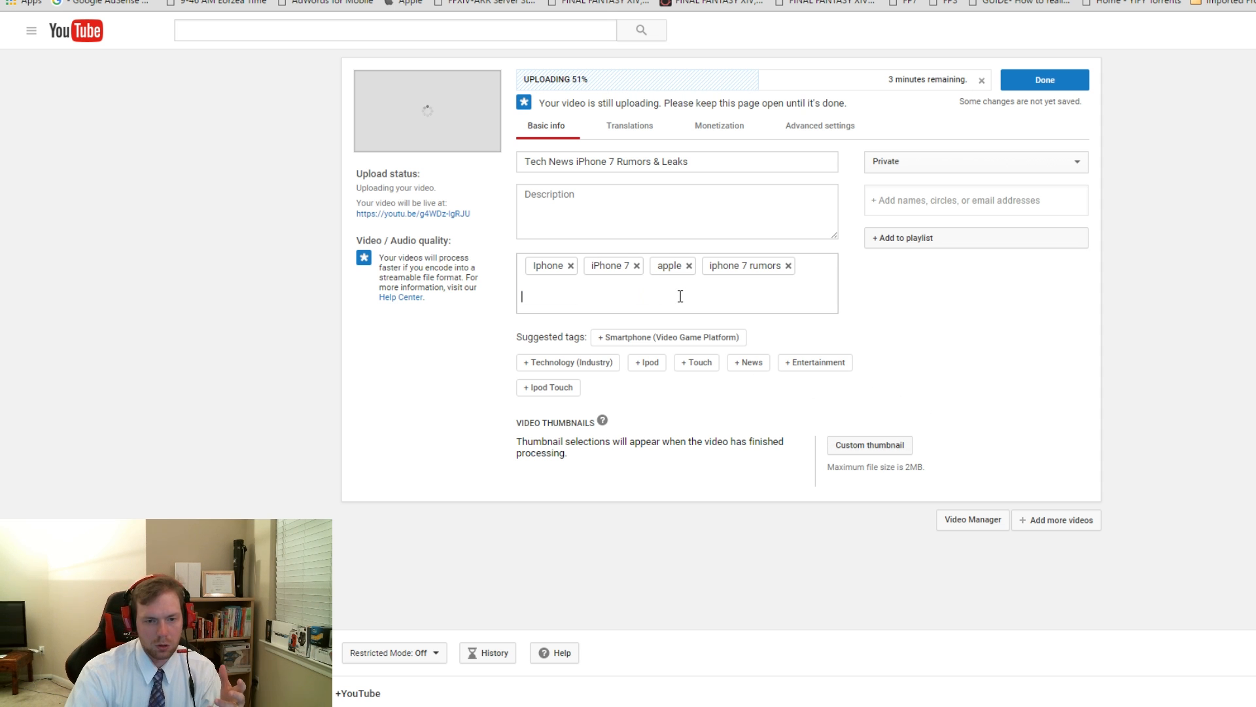
key("BackSpace")
key("BackSpace")
key("BackSpace")
key("BackSpace")
key("BackSpace")
key("BackSpace")
key("BackSpace")
key("BackSpace")
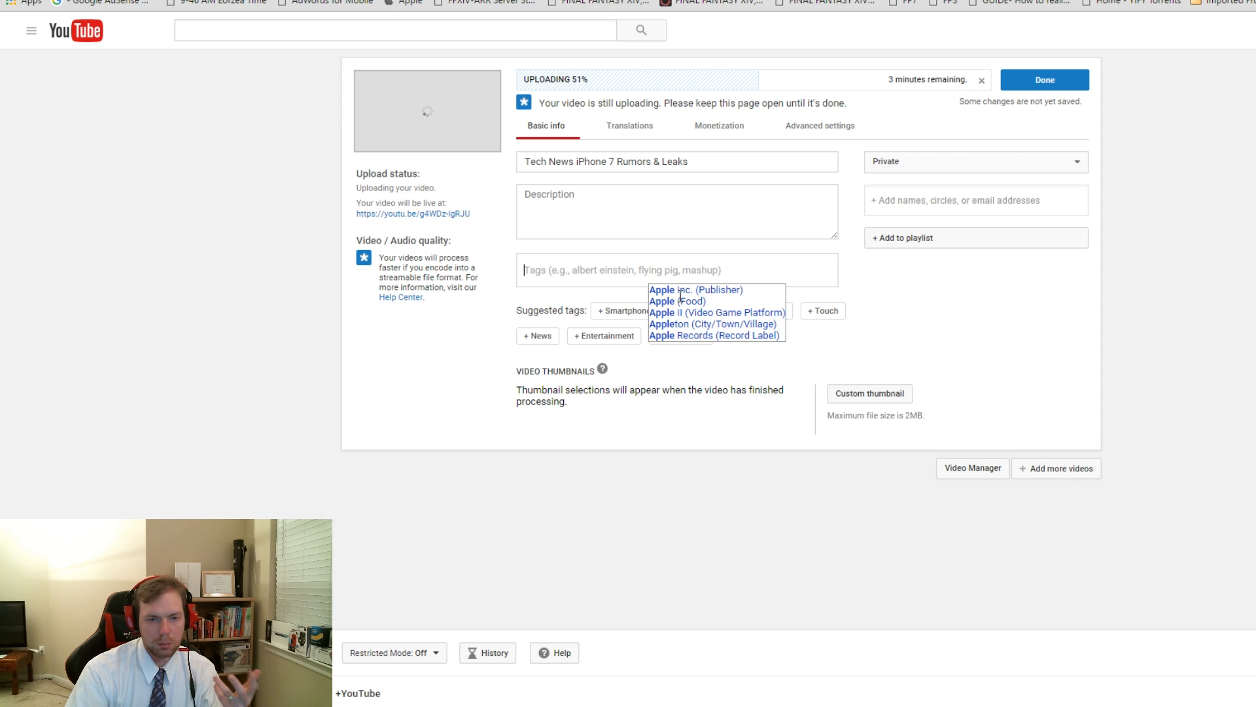